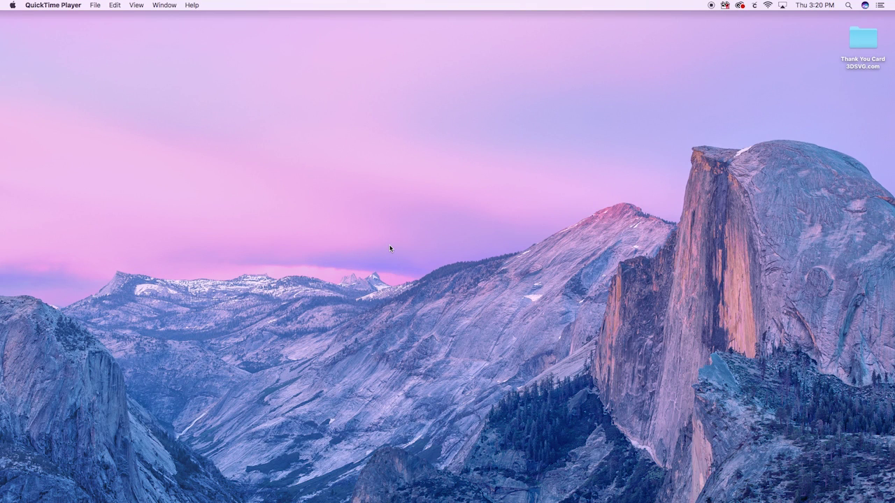
Step: Launch Silhouette Studio from the macOS Dock
{"action": "mouse_move", "coordinate": [503, 500]}
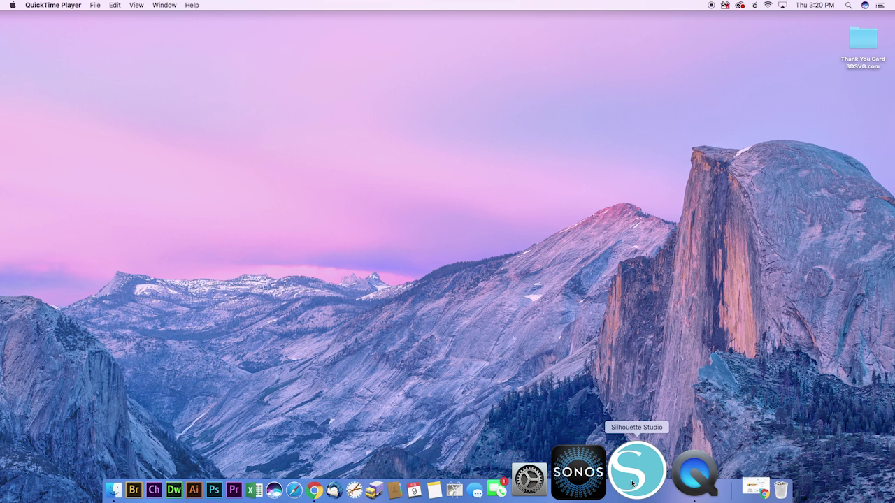
{"action": "left_click", "coordinate": [632, 484]}
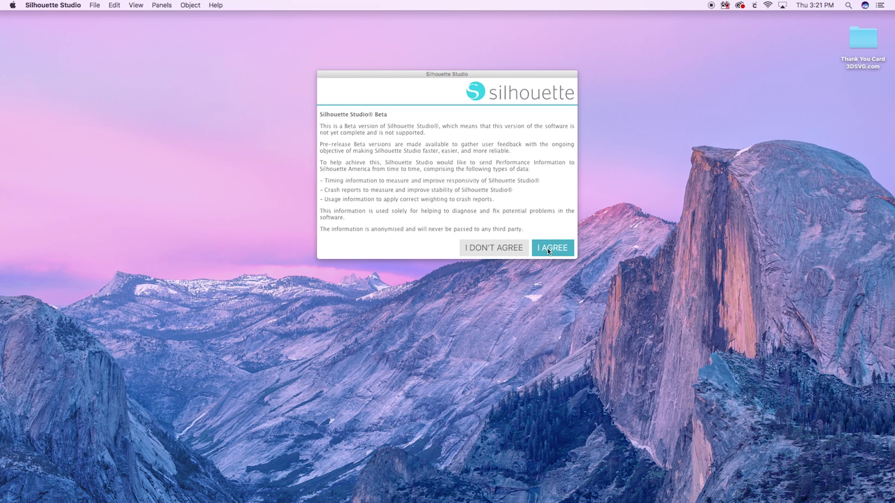
Step: Agree to the beta performance-data notice so a blank Untitled-1 document loads
{"action": "left_click", "coordinate": [549, 249]}
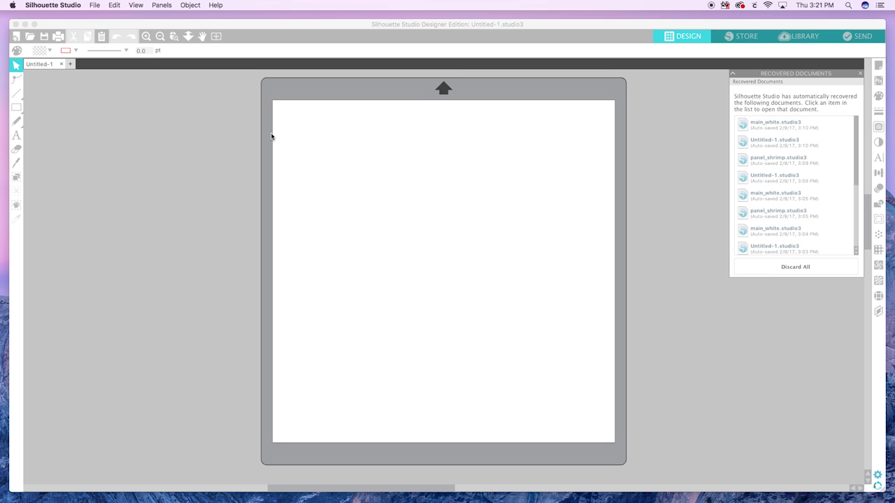
Step: Put the Silhouette Studio window in full screen and close the Recovered Documents list
{"action": "left_click_drag", "start_coordinate": [123, 28], "coordinate": [122, 28]}
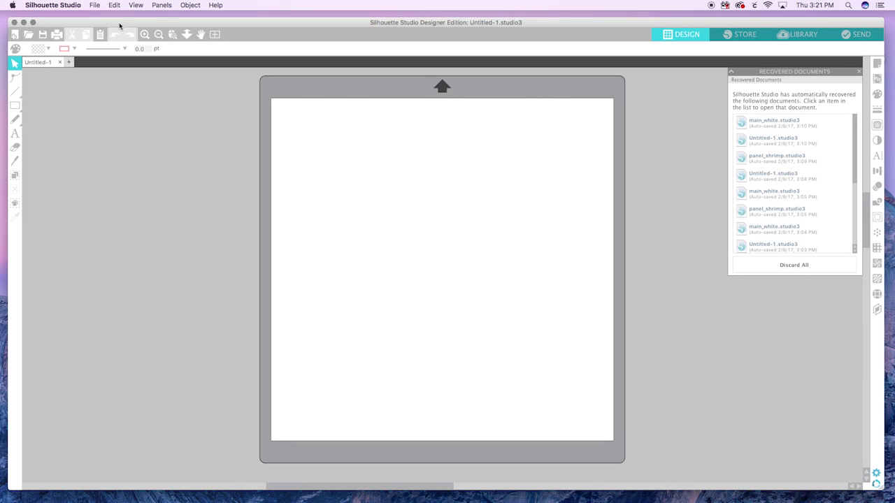
{"action": "left_click", "coordinate": [33, 23]}
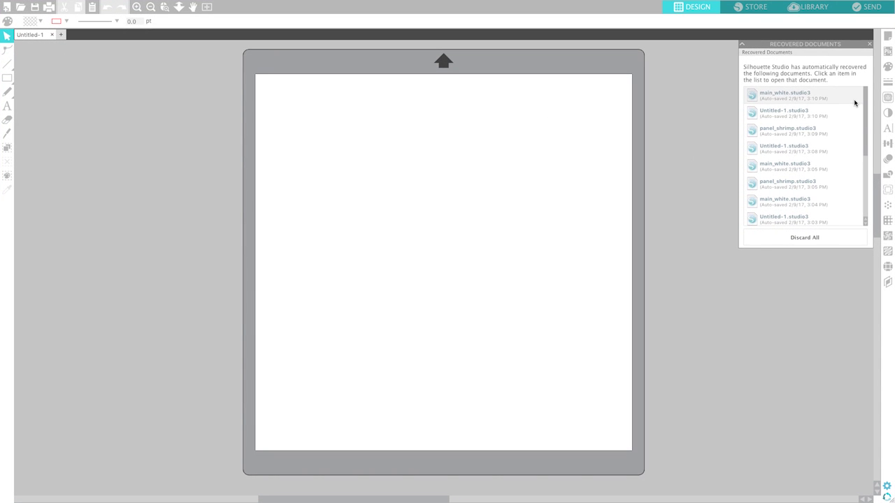
{"action": "left_click", "coordinate": [870, 44]}
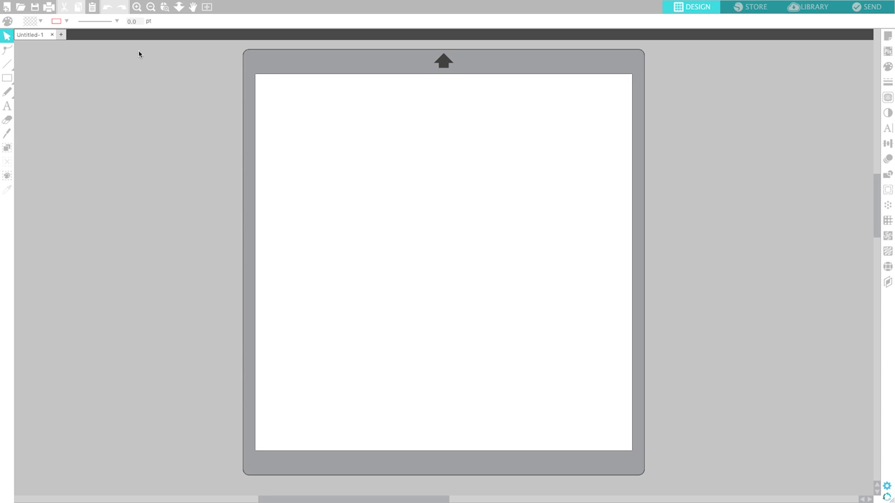
Step: Open panel_shrimp.svg, then reposition and select the 4.5 × 6.25 in pink scalloped panel
{"action": "left_click", "coordinate": [21, 8]}
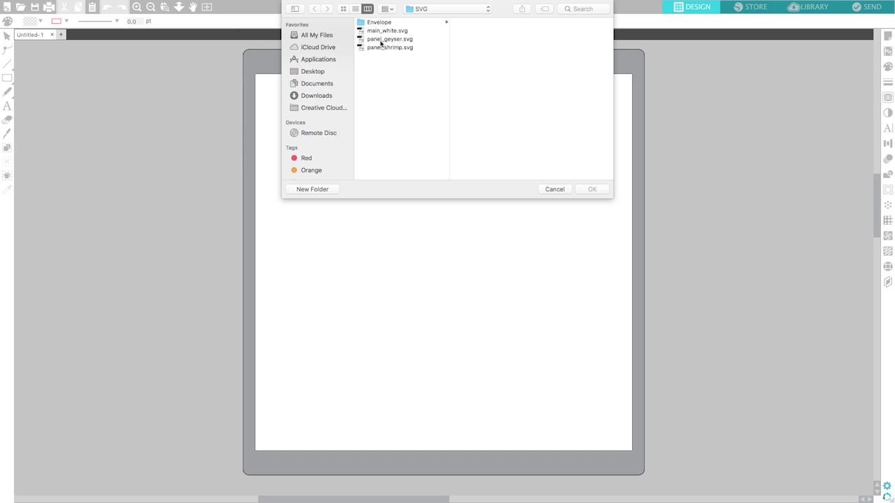
{"action": "left_click", "coordinate": [389, 48]}
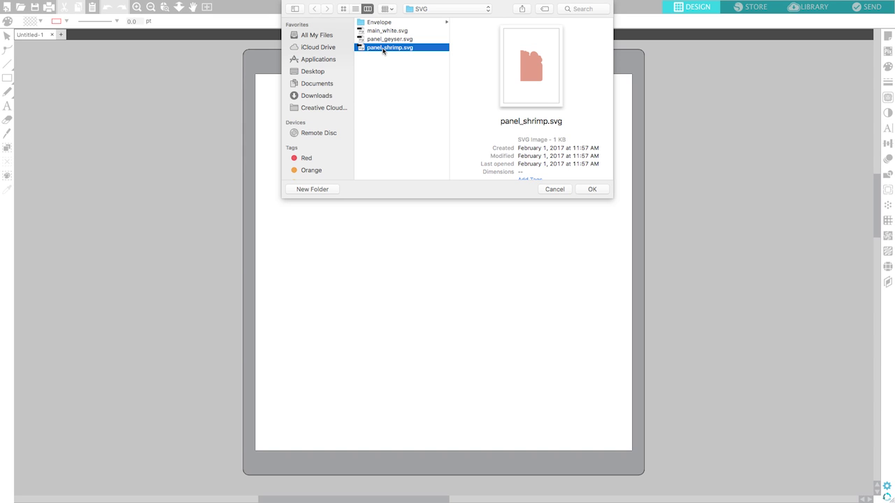
{"action": "double_click", "coordinate": [385, 48]}
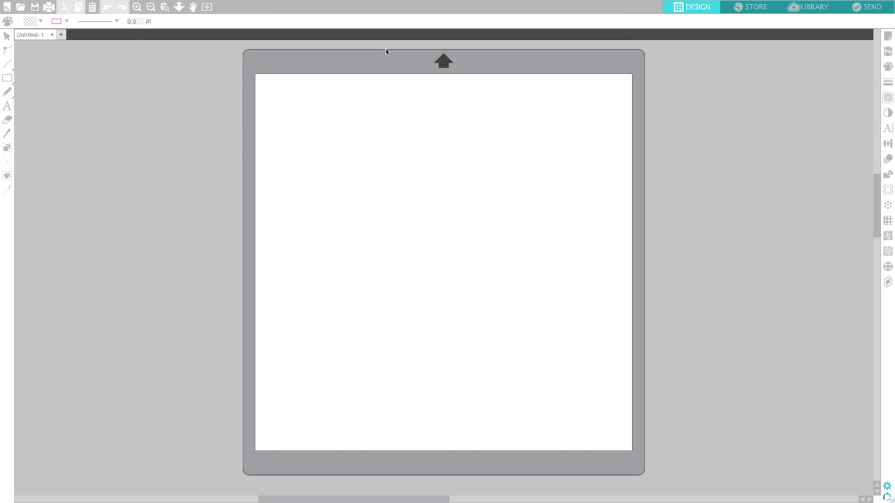
{"action": "left_click_drag", "start_coordinate": [421, 253], "coordinate": [425, 233]}
{"action": "left_click", "coordinate": [438, 233]}
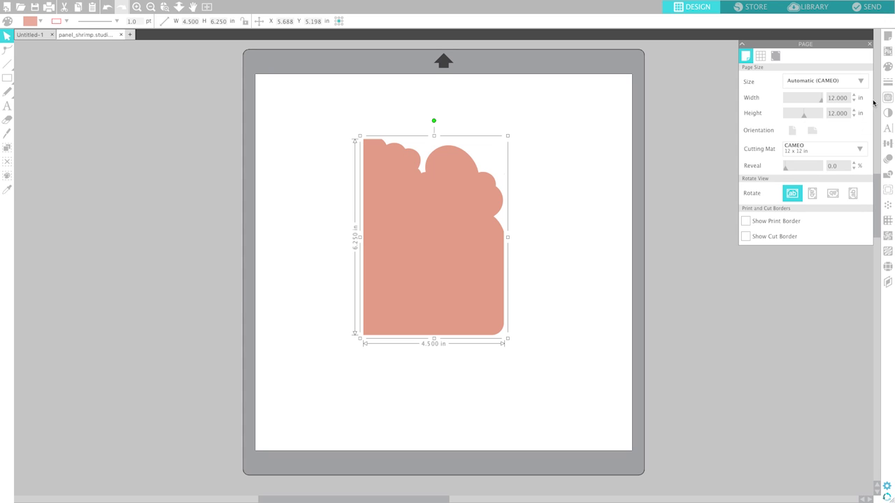
Step: In Send, set the panel's material to Cardstock, Textured – Heavy (80lb)
{"action": "left_click", "coordinate": [859, 8]}
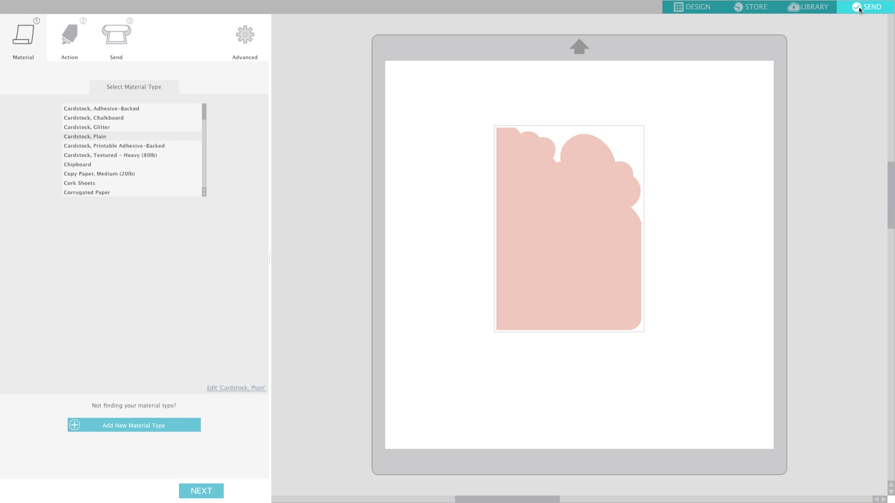
{"action": "left_click", "coordinate": [108, 174]}
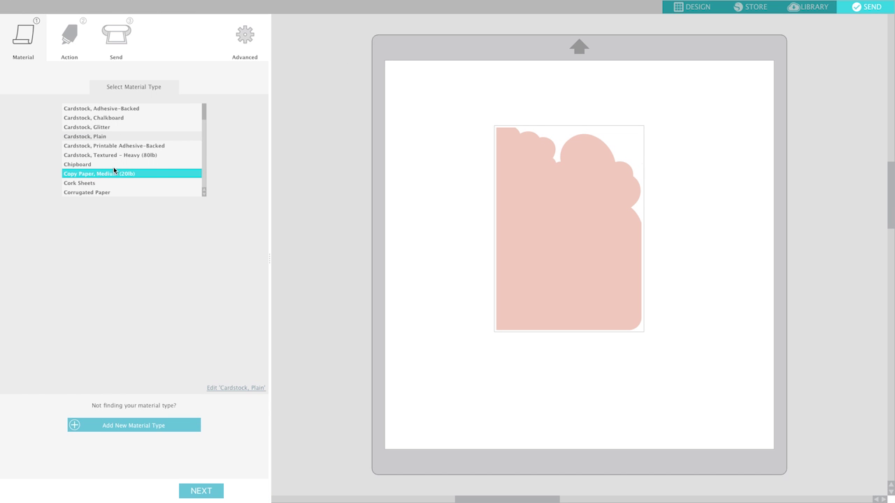
{"action": "left_click", "coordinate": [112, 156]}
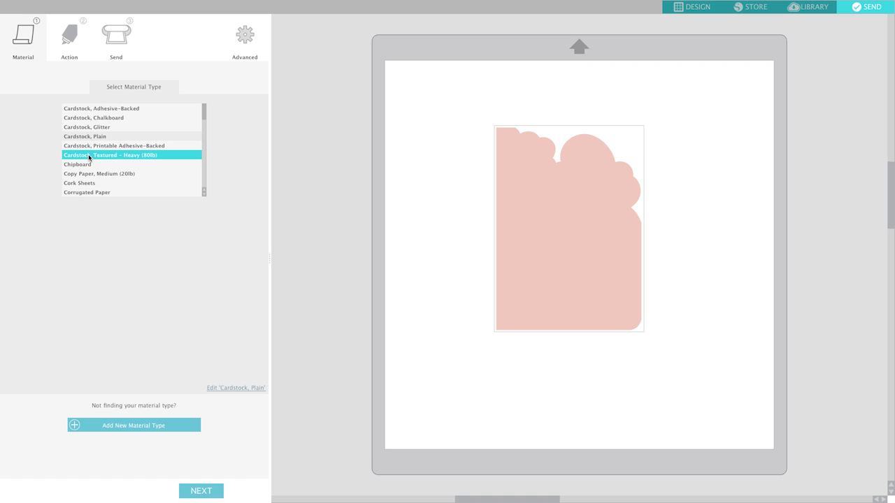
{"action": "left_click", "coordinate": [132, 159]}
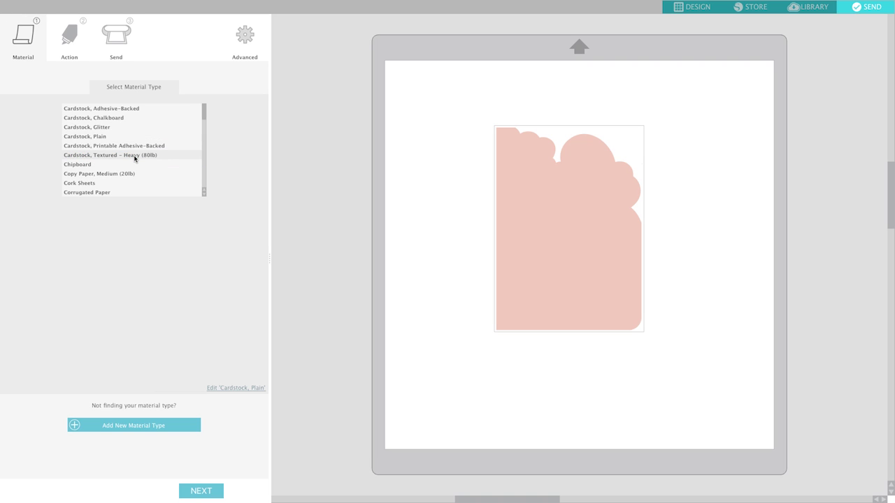
{"action": "left_click", "coordinate": [207, 494]}
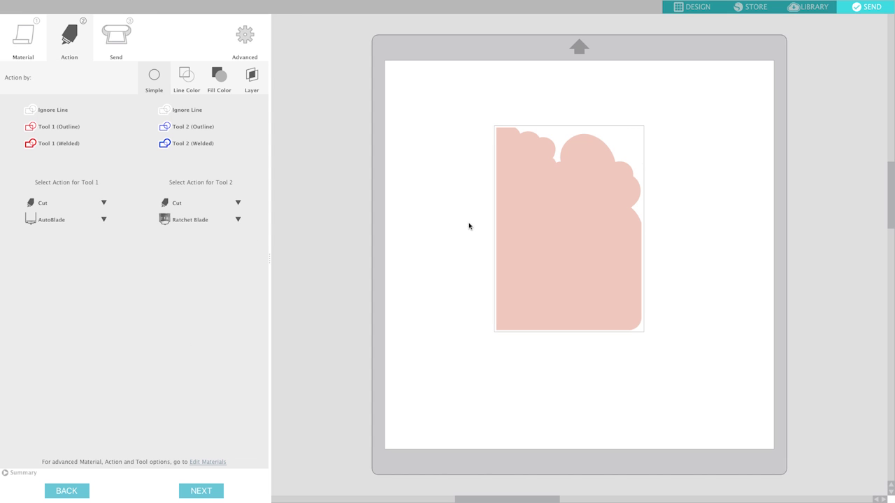
Step: Reselect the pink panel and assign its outline to Tool 1
{"action": "left_click", "coordinate": [467, 157]}
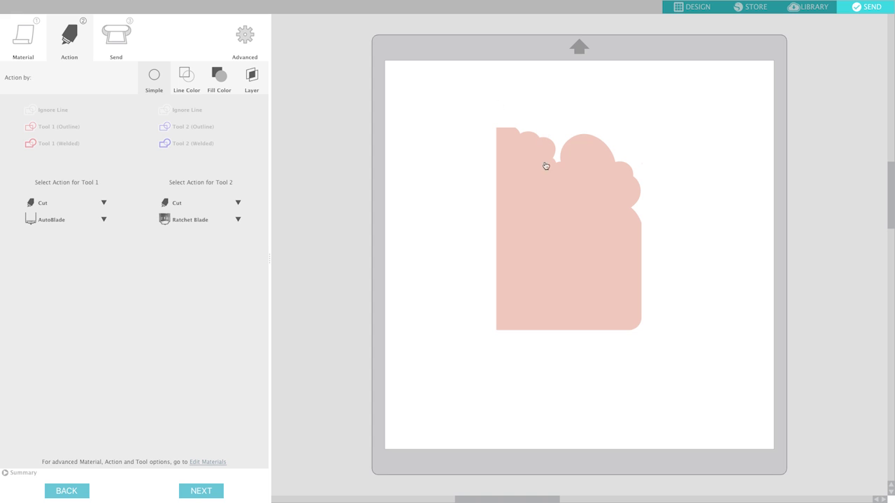
{"action": "left_click", "coordinate": [548, 201]}
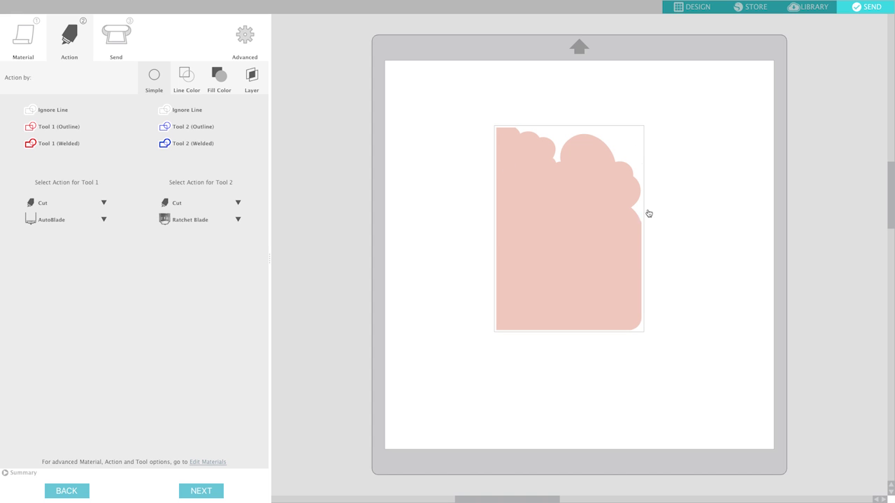
{"action": "left_click", "coordinate": [476, 216]}
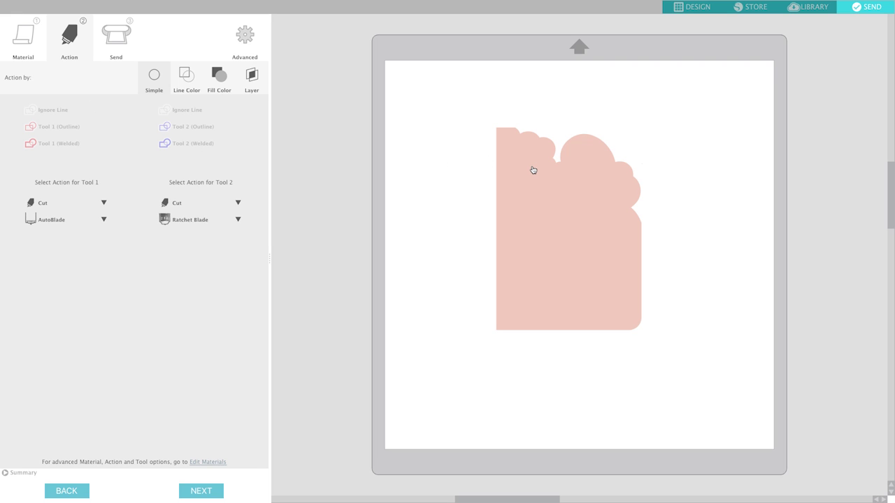
{"action": "left_click", "coordinate": [541, 214]}
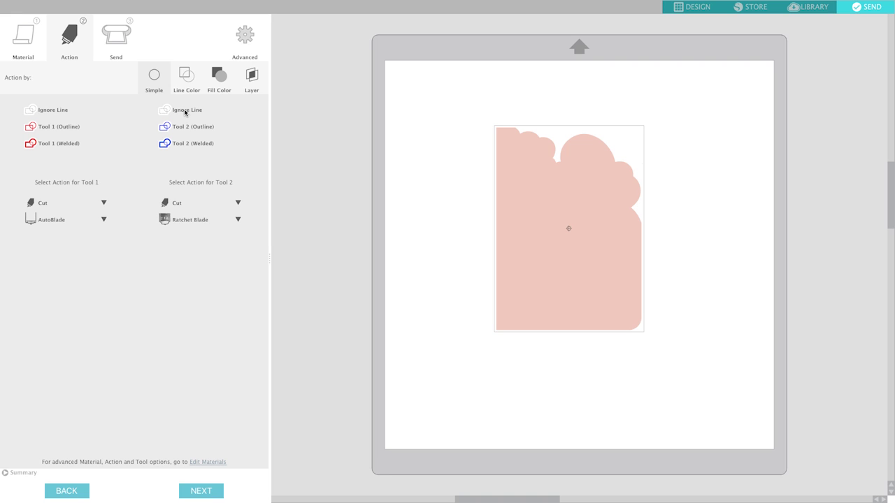
{"action": "left_click", "coordinate": [53, 129]}
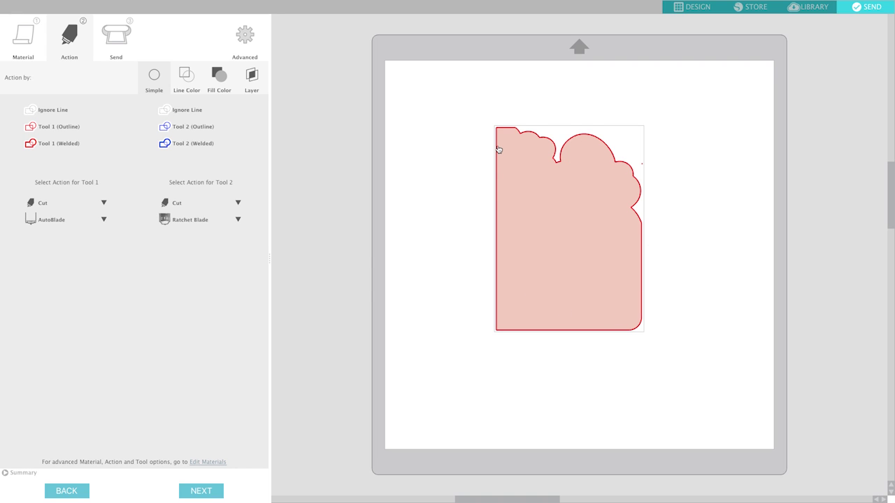
Step: Keep Tool 1 on Cut with the AutoBlade and send the panel to the CAMEO 3
{"action": "left_click", "coordinate": [104, 206]}
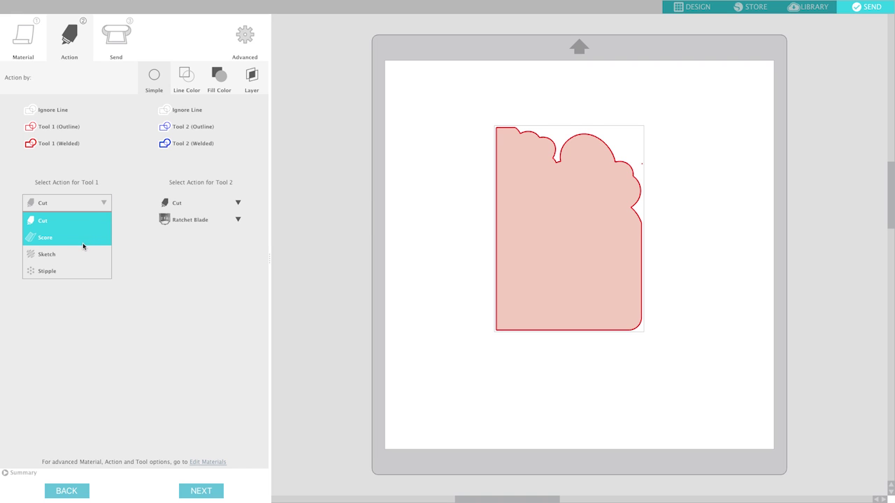
{"action": "left_click", "coordinate": [130, 202]}
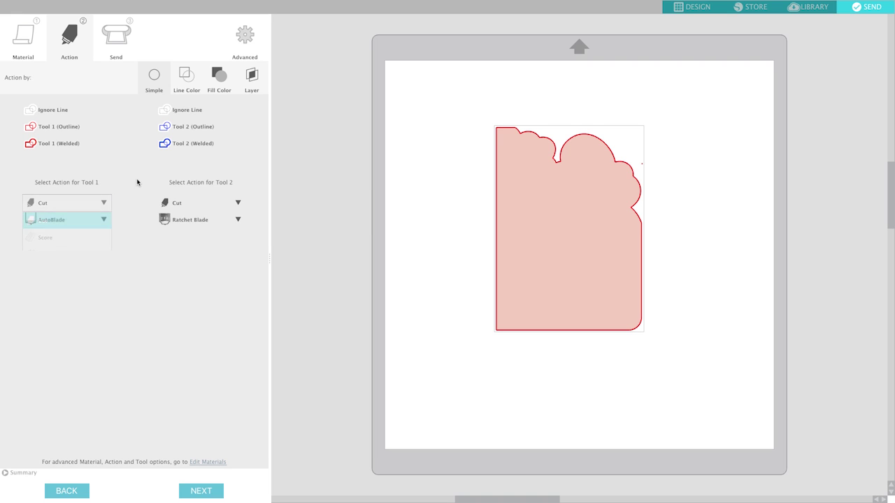
{"action": "left_click", "coordinate": [105, 221]}
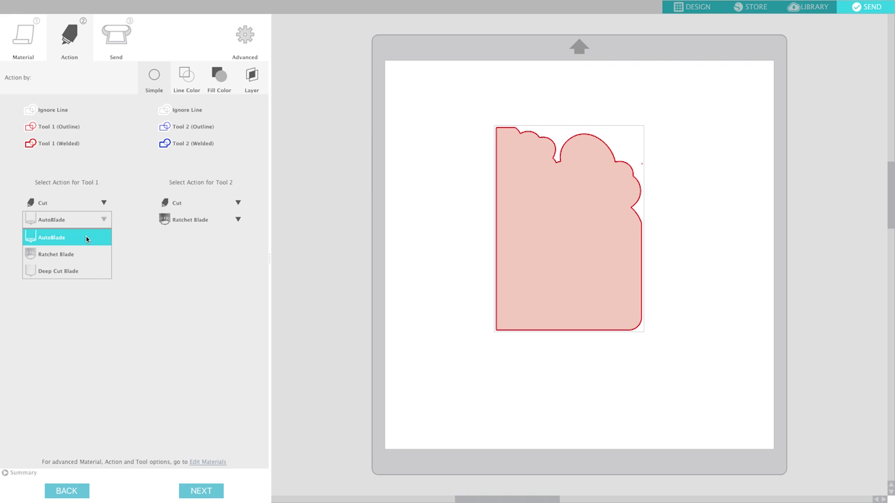
{"action": "left_click", "coordinate": [87, 239]}
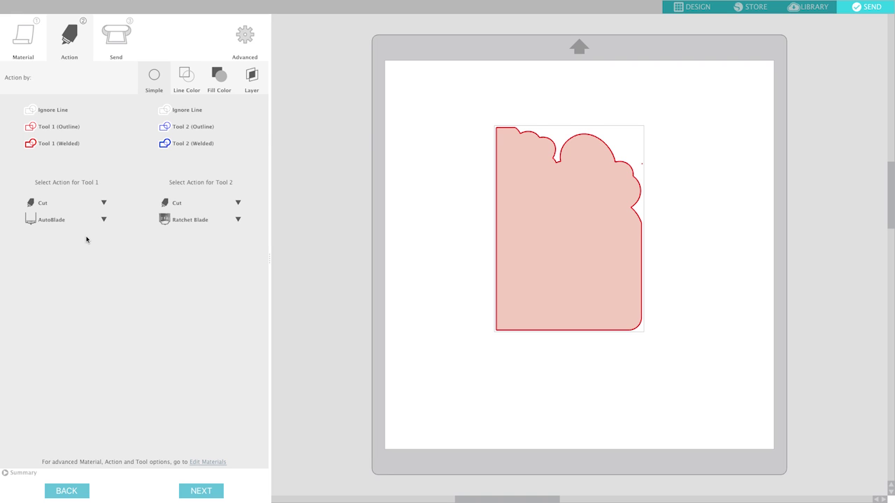
{"action": "left_click", "coordinate": [202, 493]}
{"action": "left_click", "coordinate": [138, 299]}
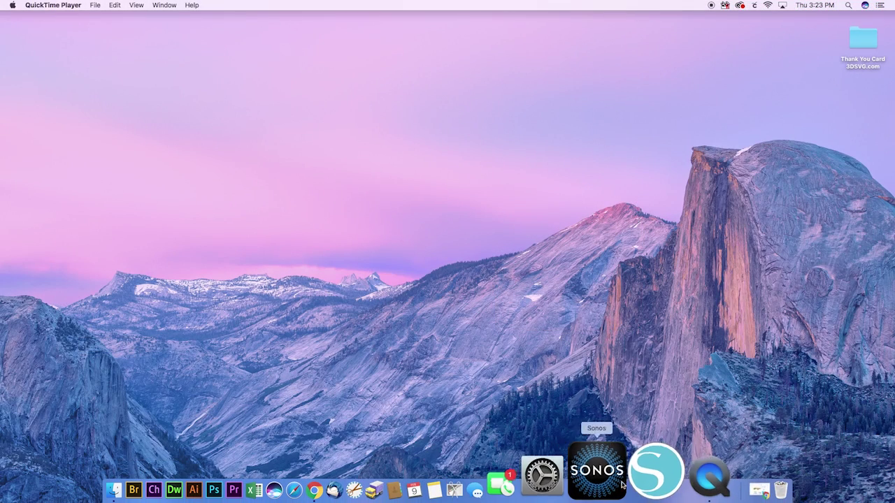
Step: Relaunch Silhouette Studio, accept the beta agreement, and make the window full screen
{"action": "left_click", "coordinate": [630, 475]}
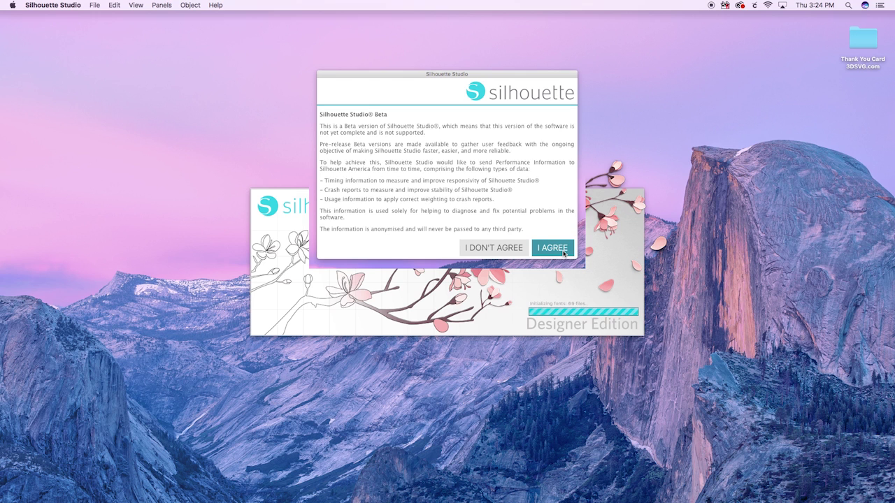
{"action": "left_click", "coordinate": [564, 251]}
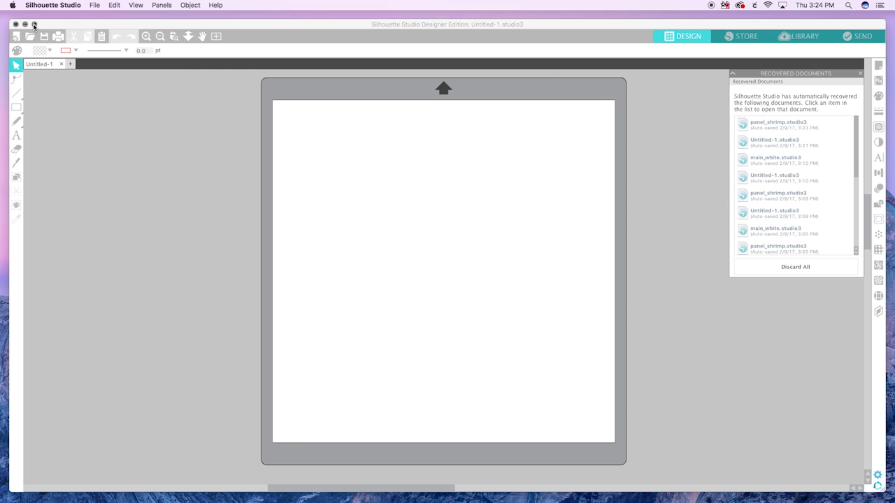
{"action": "left_click", "coordinate": [33, 25]}
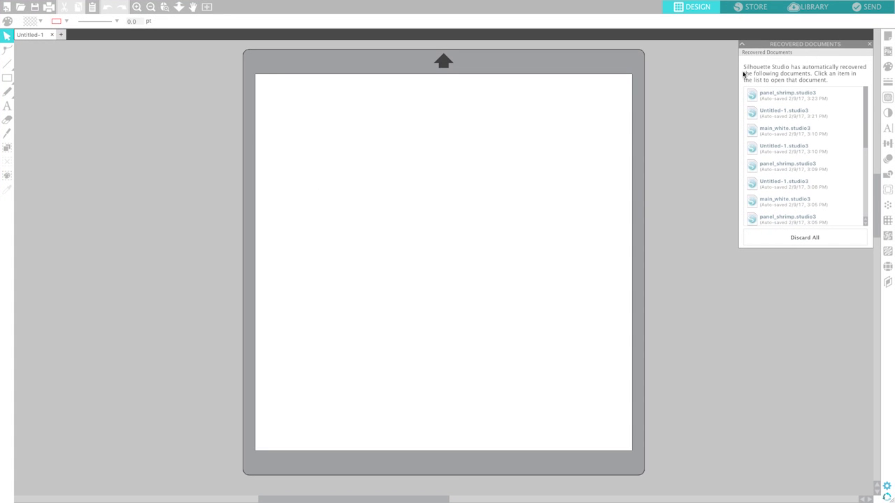
Step: Close Recovered Documents, open main_white.svg, and select the 9 × 6.25 in Thanks! card
{"action": "left_click", "coordinate": [870, 45]}
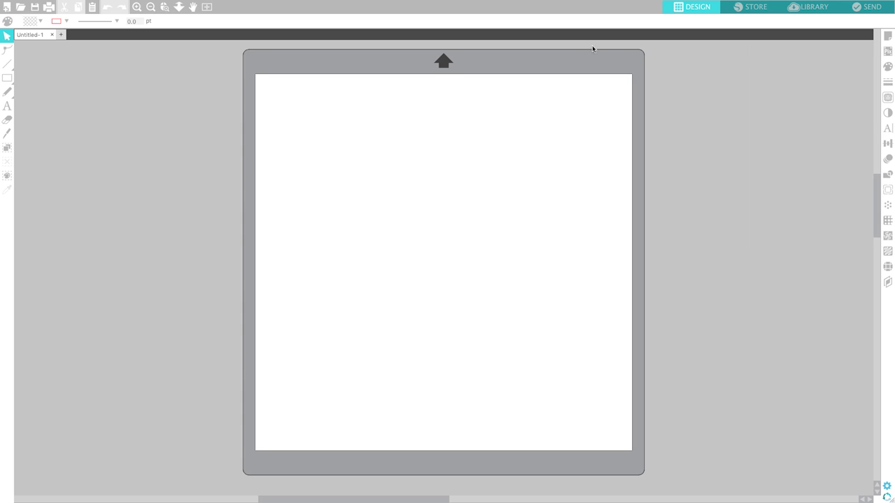
{"action": "left_click", "coordinate": [20, 7]}
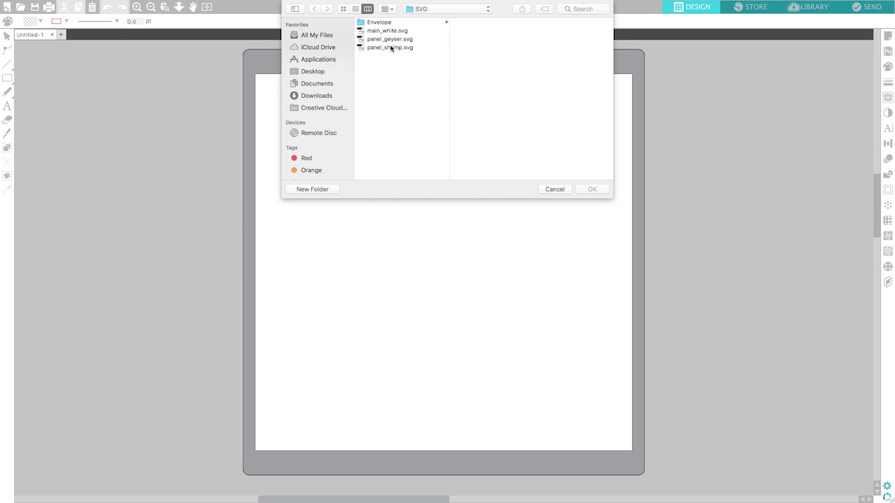
{"action": "left_click", "coordinate": [387, 31]}
{"action": "double_click", "coordinate": [385, 32]}
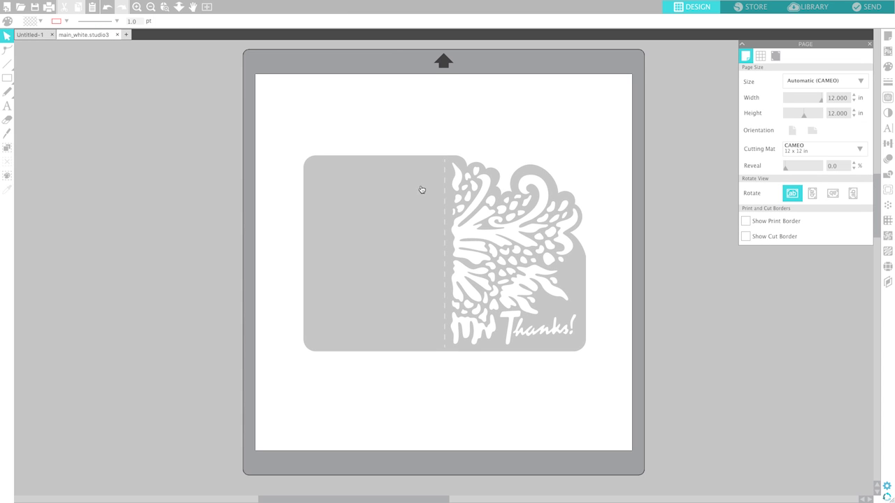
{"action": "left_click", "coordinate": [422, 189]}
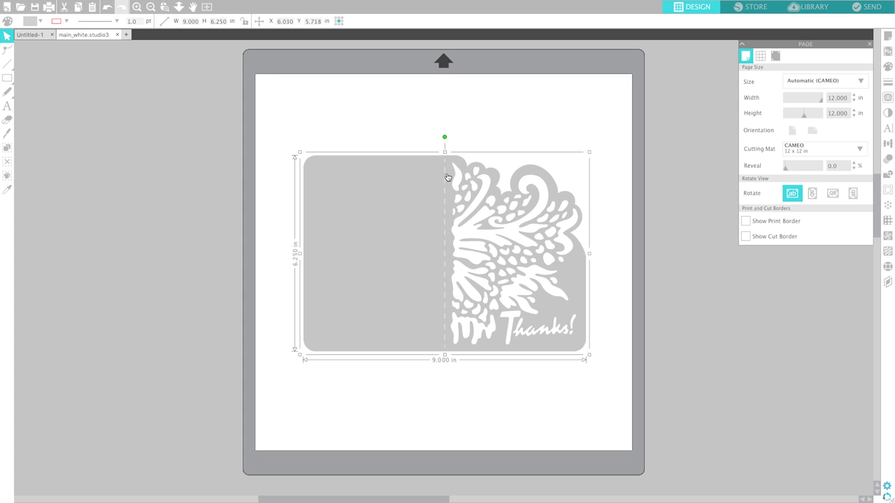
Step: Use Cardstock, Textured – Heavy (80lb) for the Thanks! card and assign its lines to Tool 1
{"action": "left_click", "coordinate": [865, 9]}
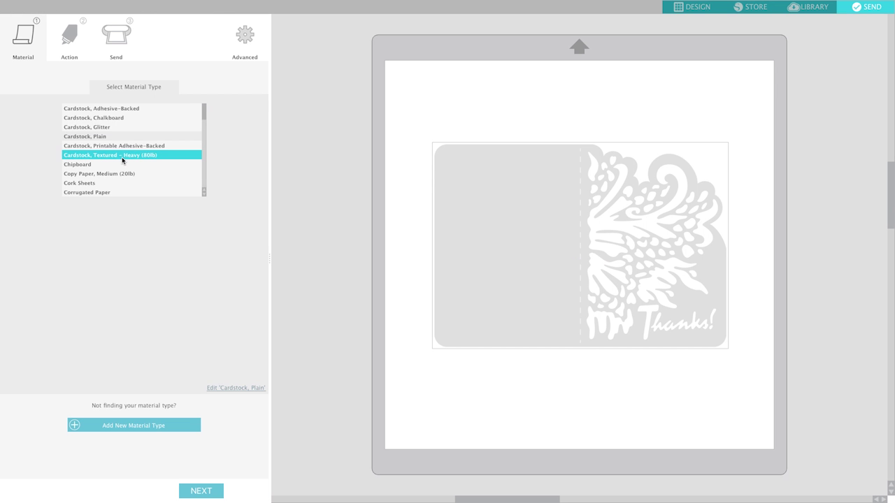
{"action": "left_click", "coordinate": [122, 160]}
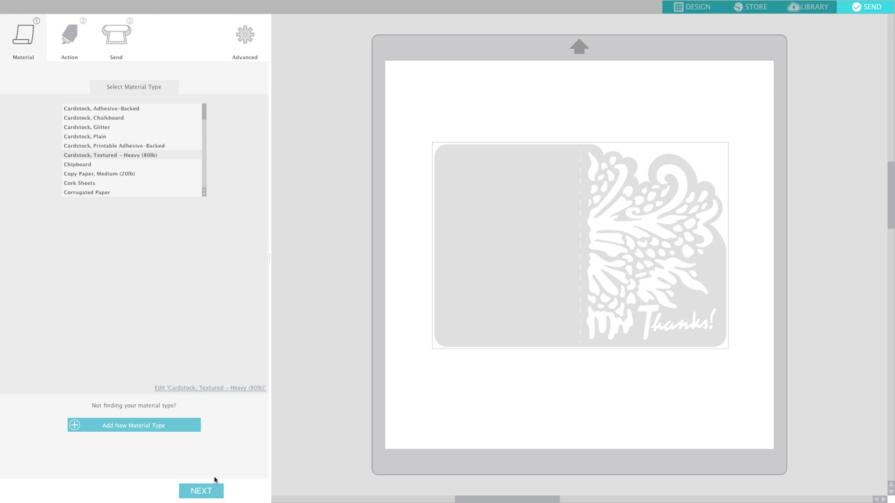
{"action": "left_click", "coordinate": [208, 490]}
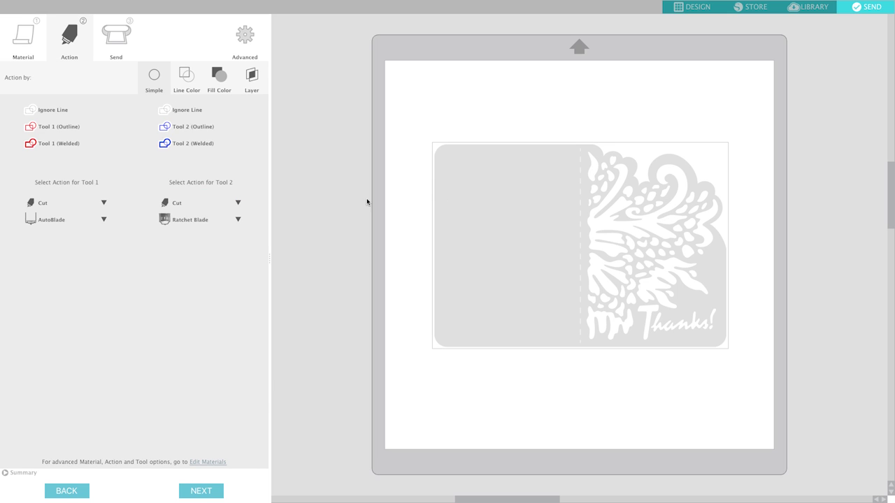
{"action": "left_click", "coordinate": [513, 96]}
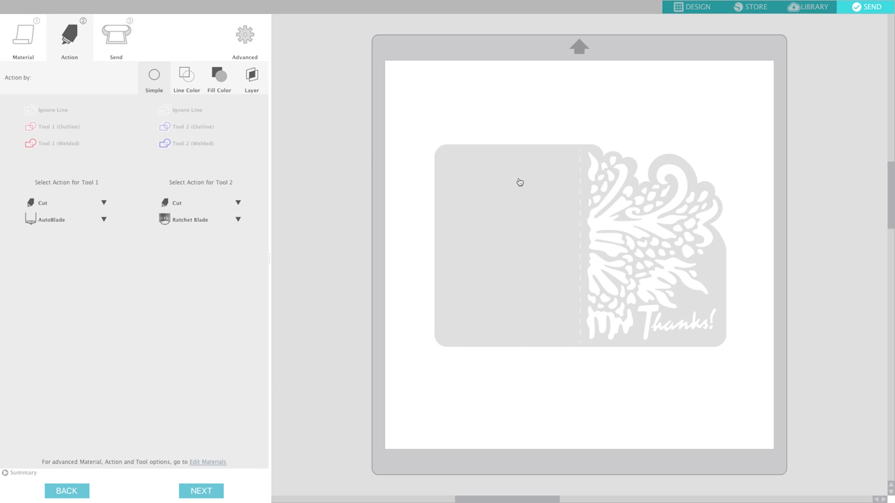
{"action": "left_click", "coordinate": [519, 181]}
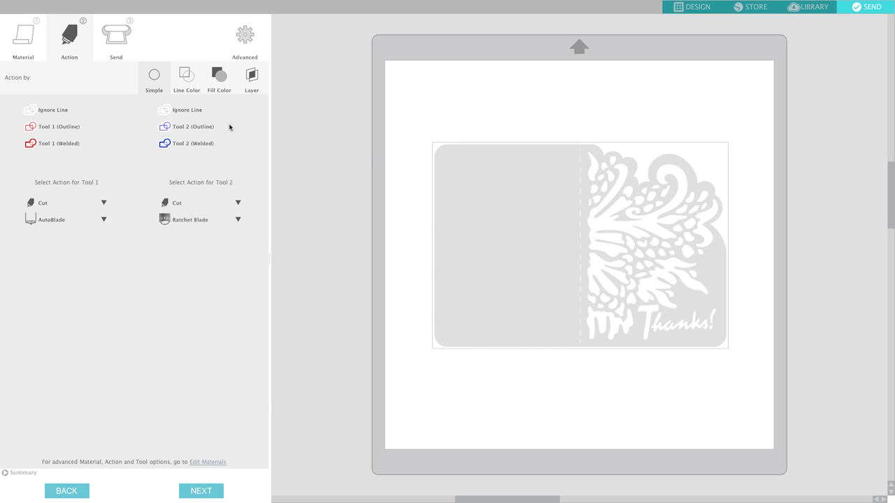
{"action": "left_click", "coordinate": [66, 130]}
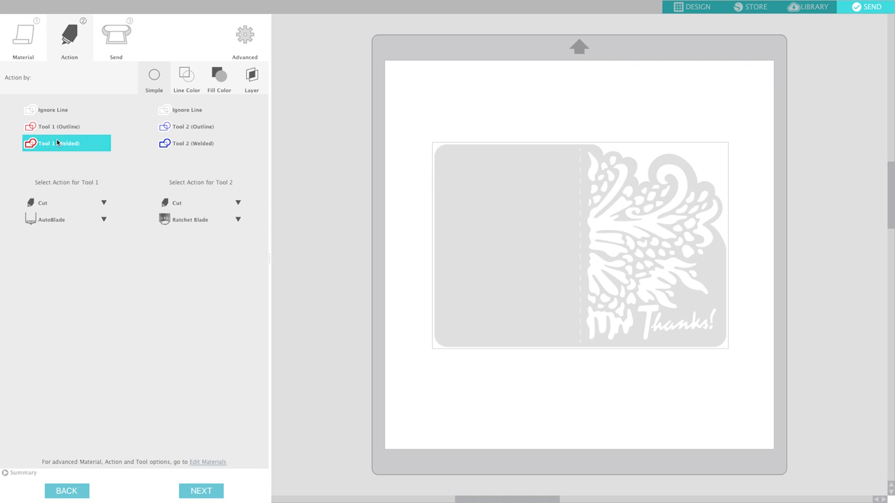
Step: Start cutting the Thanks! card on the CAMEO 3, then go back to the Action step
{"action": "left_click", "coordinate": [203, 492]}
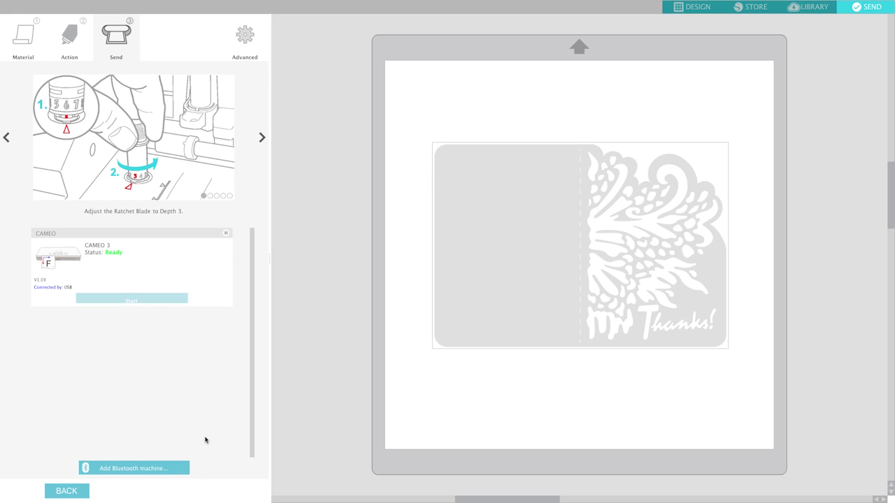
{"action": "left_click", "coordinate": [140, 302]}
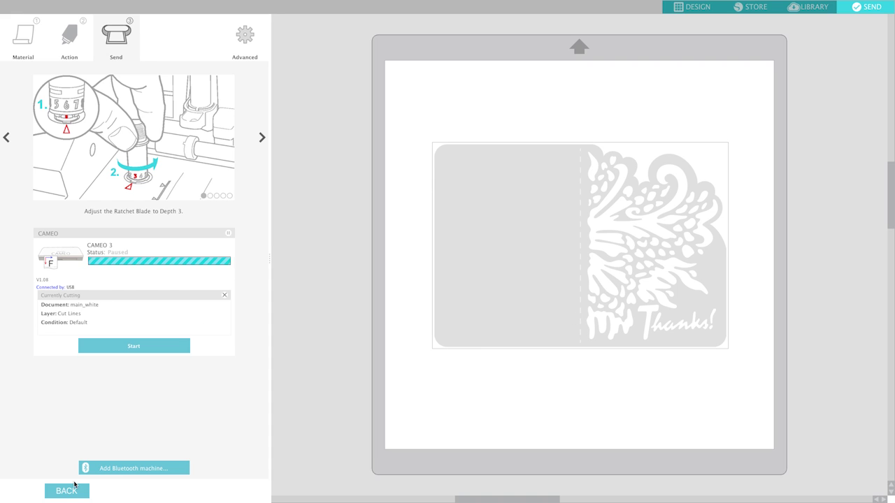
{"action": "left_click", "coordinate": [72, 491]}
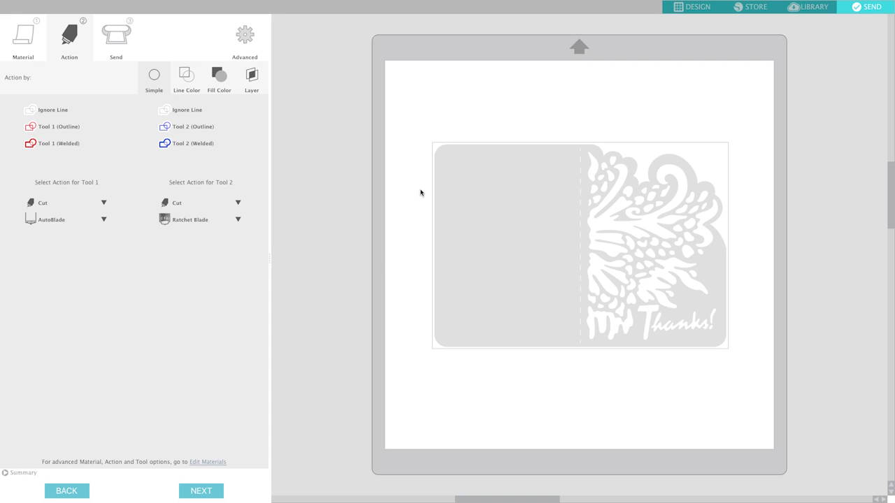